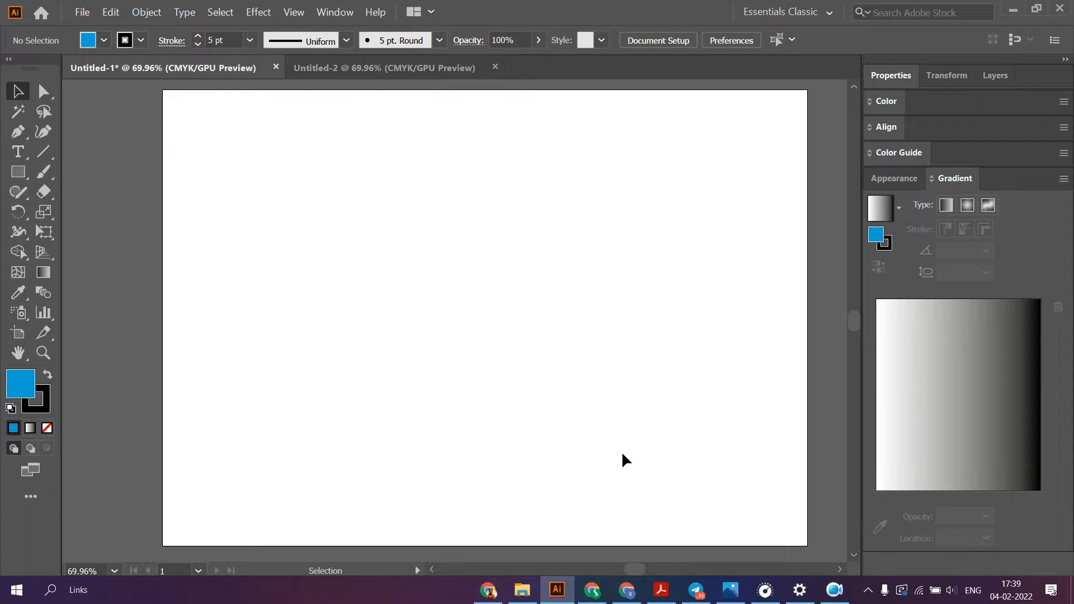
Collapse the Gradient panel, float the toolbar over the canvas and dock it back at its original window edge.
{"action": "key", "text": "ctrl+F9"}
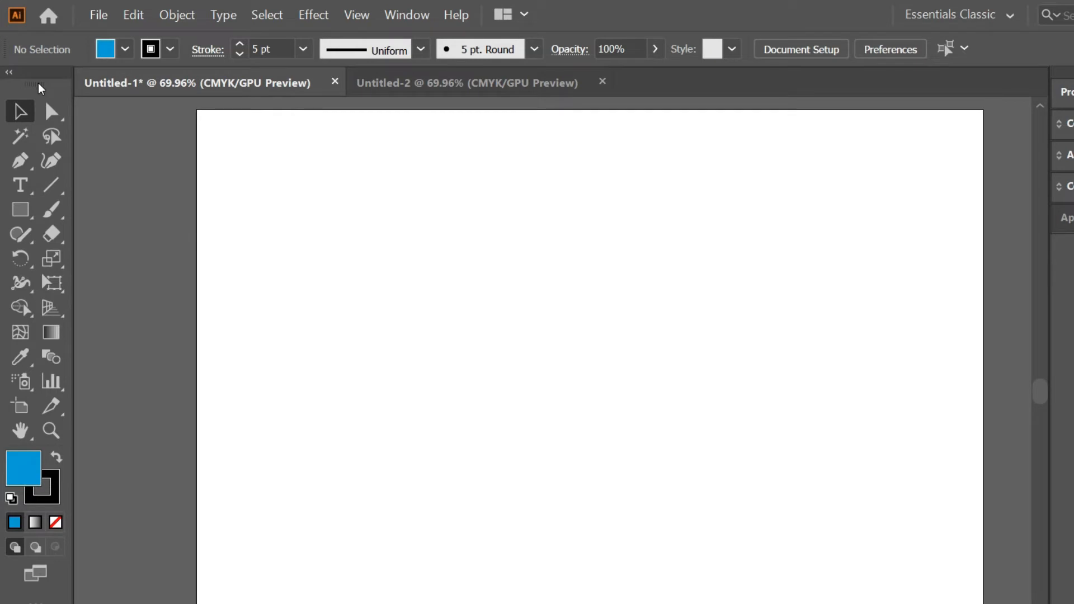
{"action": "left_click_drag", "start_coordinate": [40, 88], "coordinate": [133, 122]}
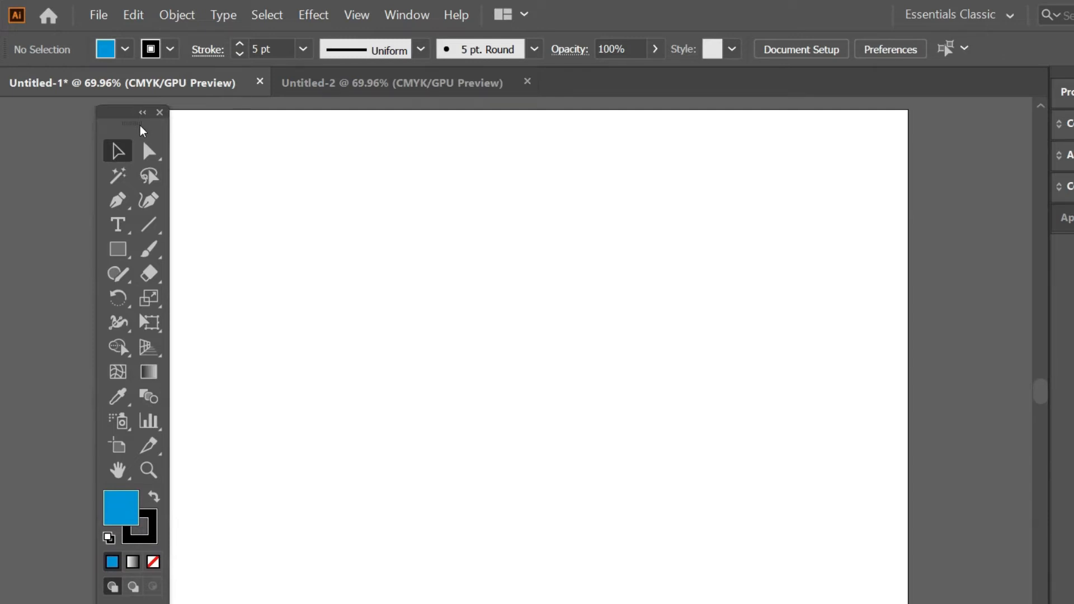
{"action": "left_click_drag", "start_coordinate": [140, 125], "coordinate": [1, 112]}
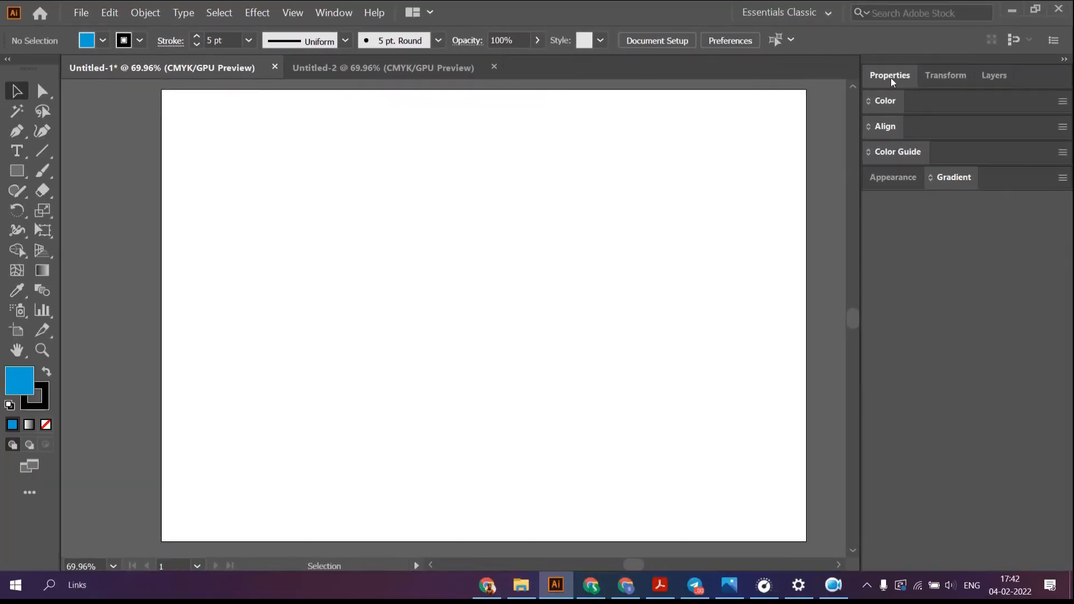
Draw a blue rectangle with a black 5 pt stroke in the upper middle of the artboard.
{"action": "left_click", "coordinate": [16, 171]}
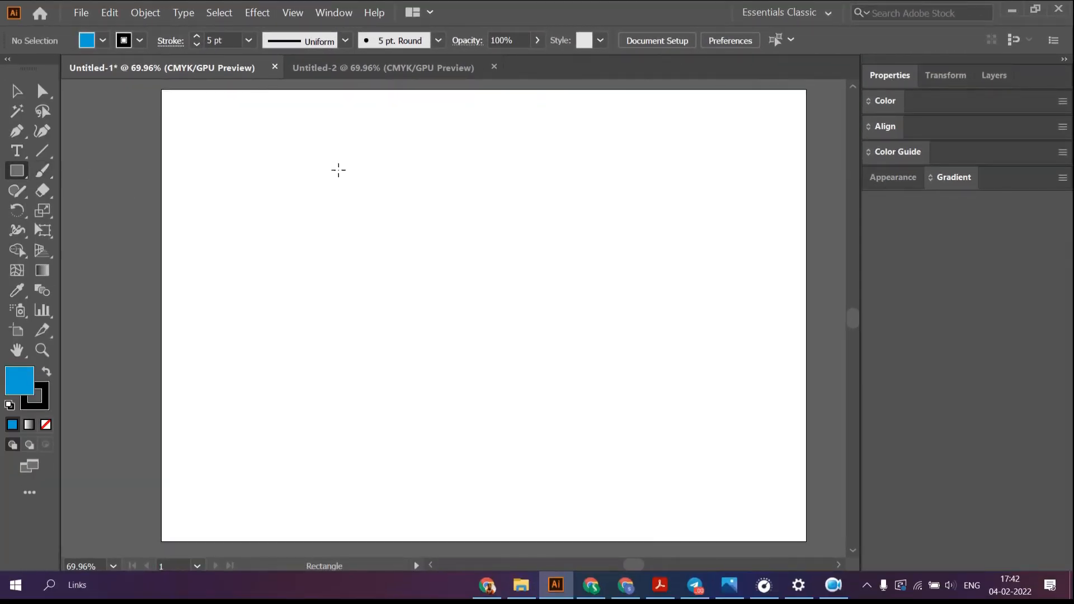
{"action": "mouse_move", "coordinate": [338, 170]}
{"action": "left_mouse_down"}
{"action": "mouse_move", "coordinate": [417, 246]}
{"action": "mouse_move", "coordinate": [537, 294]}
{"action": "mouse_move", "coordinate": [543, 314]}
{"action": "left_mouse_up"}
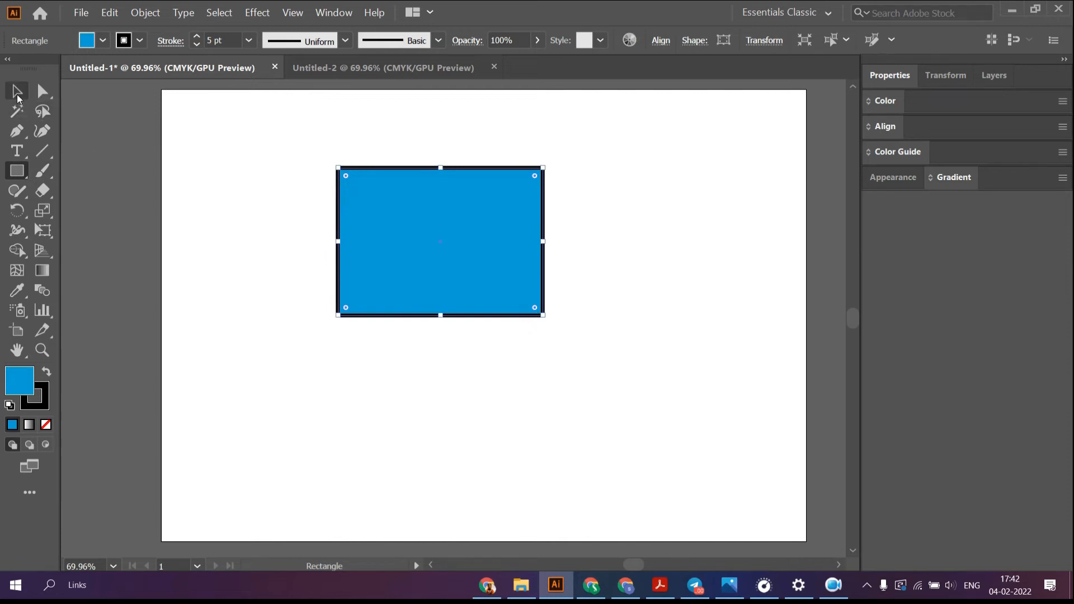
{"action": "left_click", "coordinate": [16, 93]}
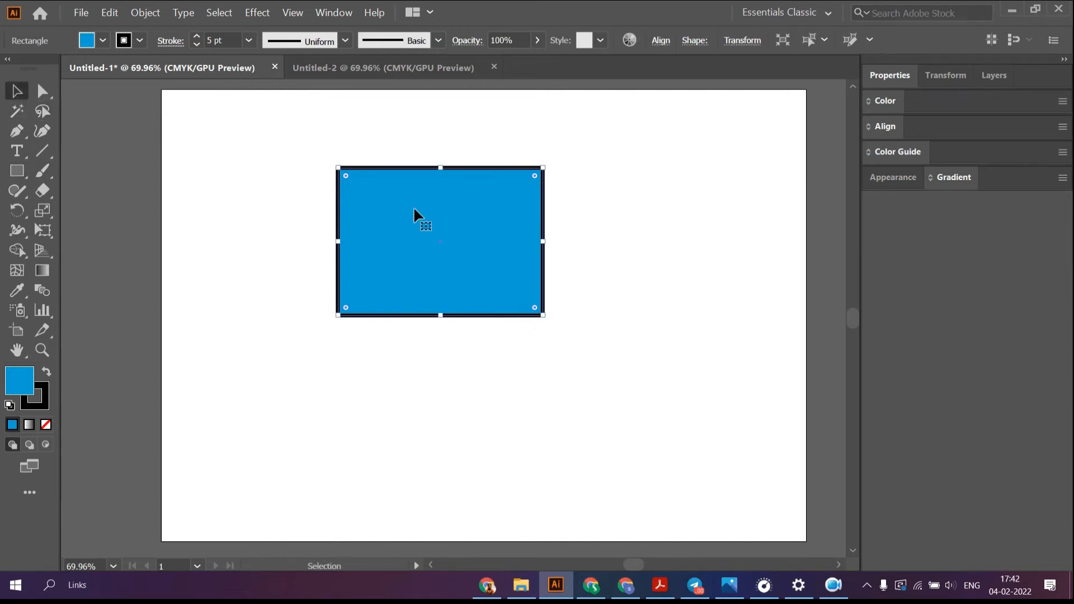
{"action": "left_click", "coordinate": [616, 232]}
Change the blue rectangle's fill to the dark red swatch beside pink.
{"action": "left_click", "coordinate": [526, 265]}
{"action": "left_click", "coordinate": [89, 44]}
{"action": "left_click", "coordinate": [115, 66]}
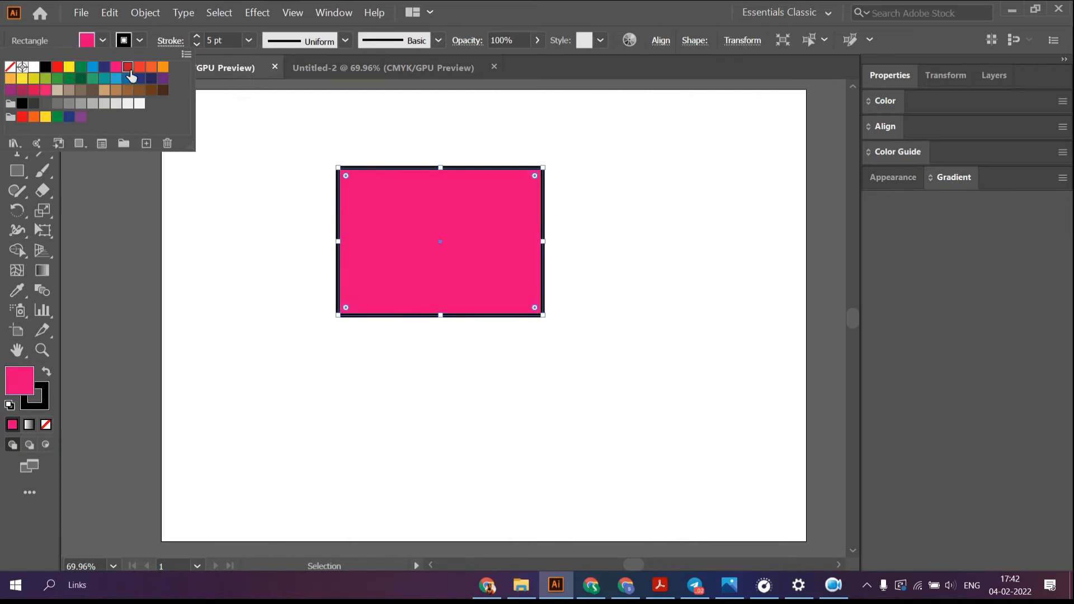
{"action": "left_click", "coordinate": [128, 66]}
{"action": "left_click", "coordinate": [136, 41]}
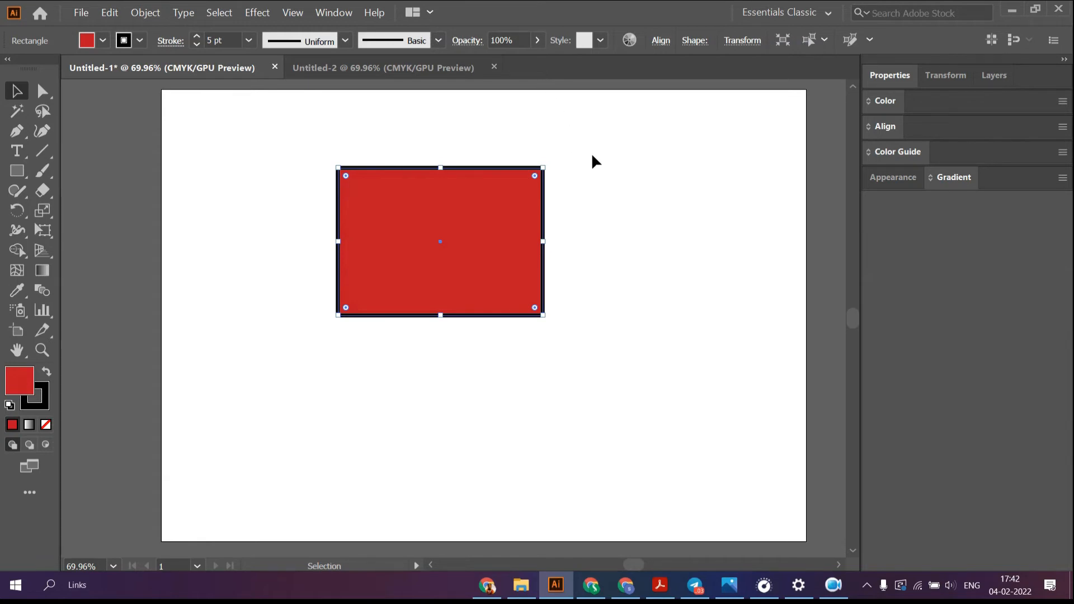
{"action": "left_click", "coordinate": [615, 173]}
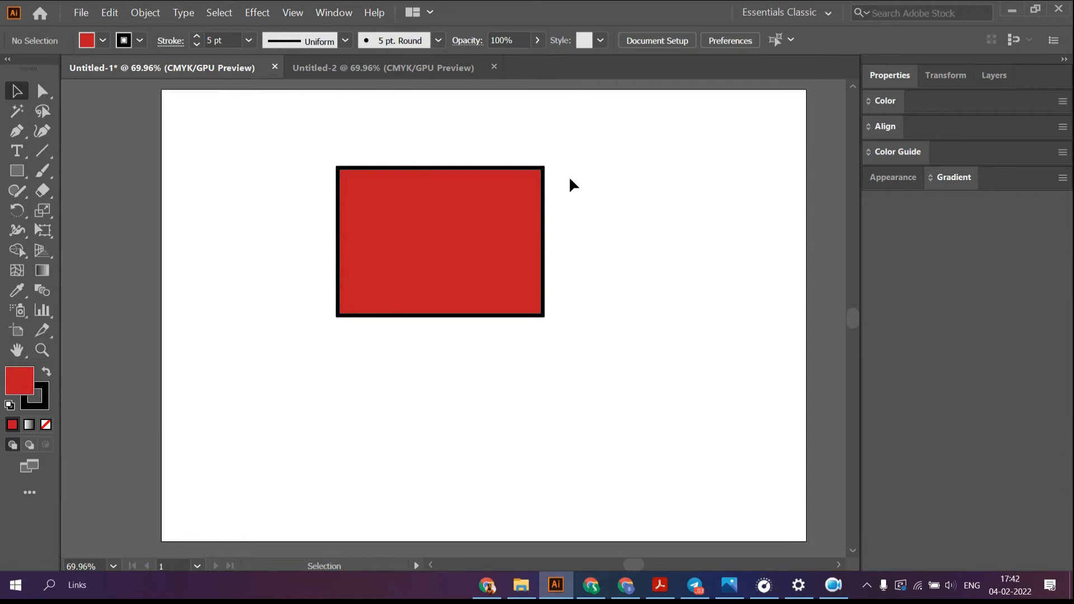
{"action": "left_click", "coordinate": [438, 216]}
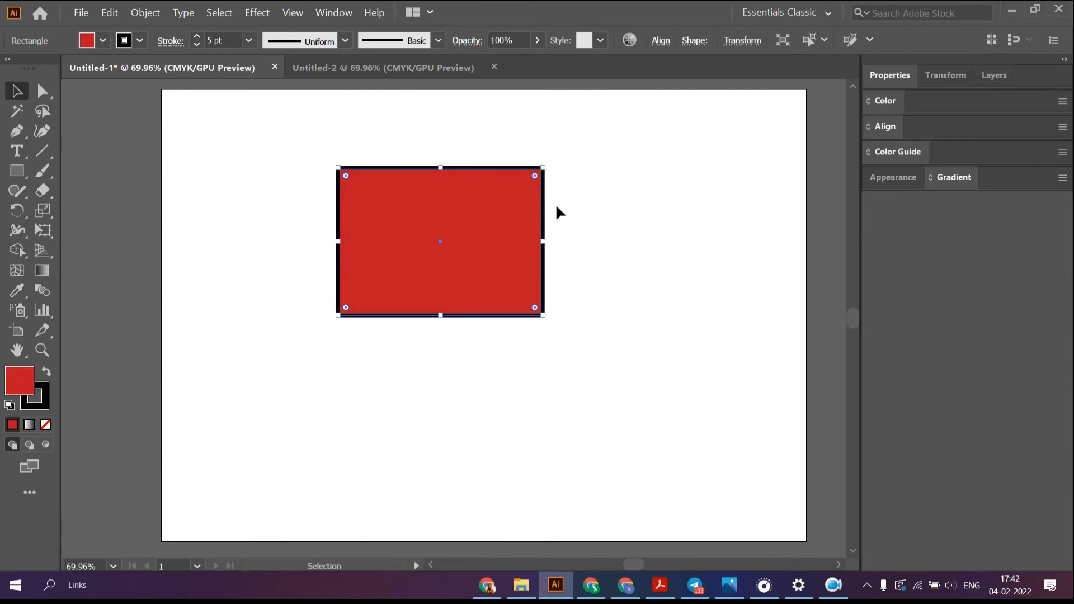
Draw a second red rectangle, about 77 by 49 mm, overlapping the upper-right corner of the first.
{"action": "left_click", "coordinate": [16, 171]}
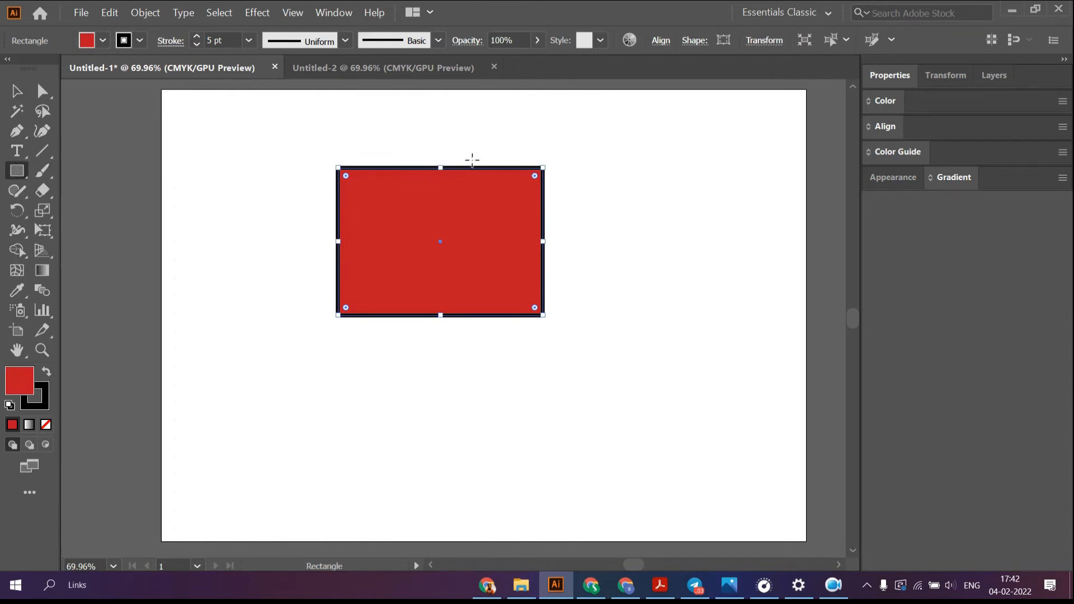
{"action": "left_click_drag", "start_coordinate": [475, 148], "coordinate": [644, 252]}
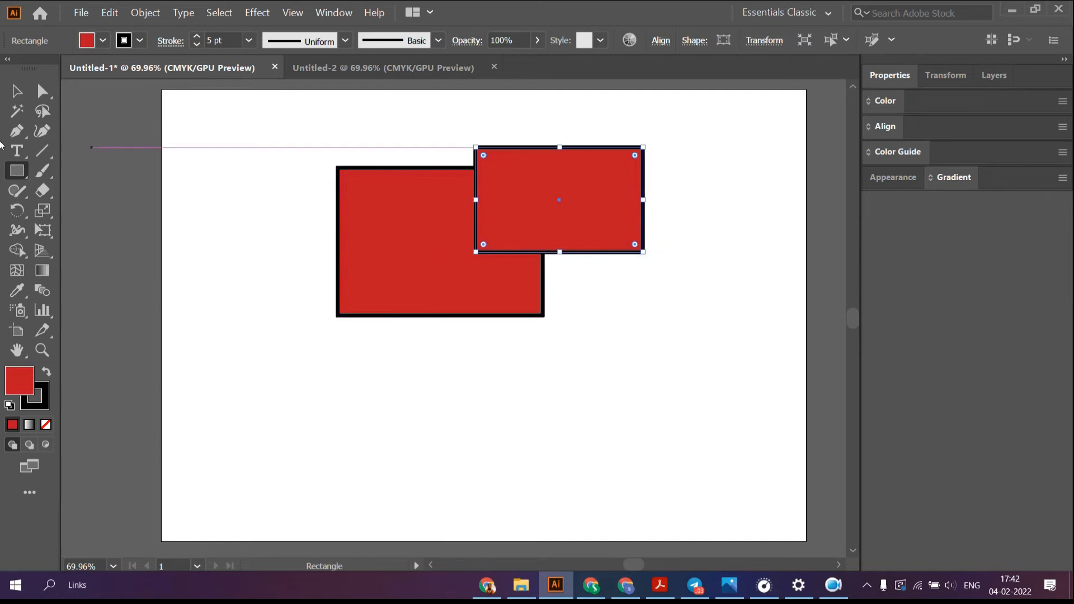
{"action": "left_click", "coordinate": [25, 95]}
{"action": "left_click", "coordinate": [263, 146]}
{"action": "left_click", "coordinate": [374, 242]}
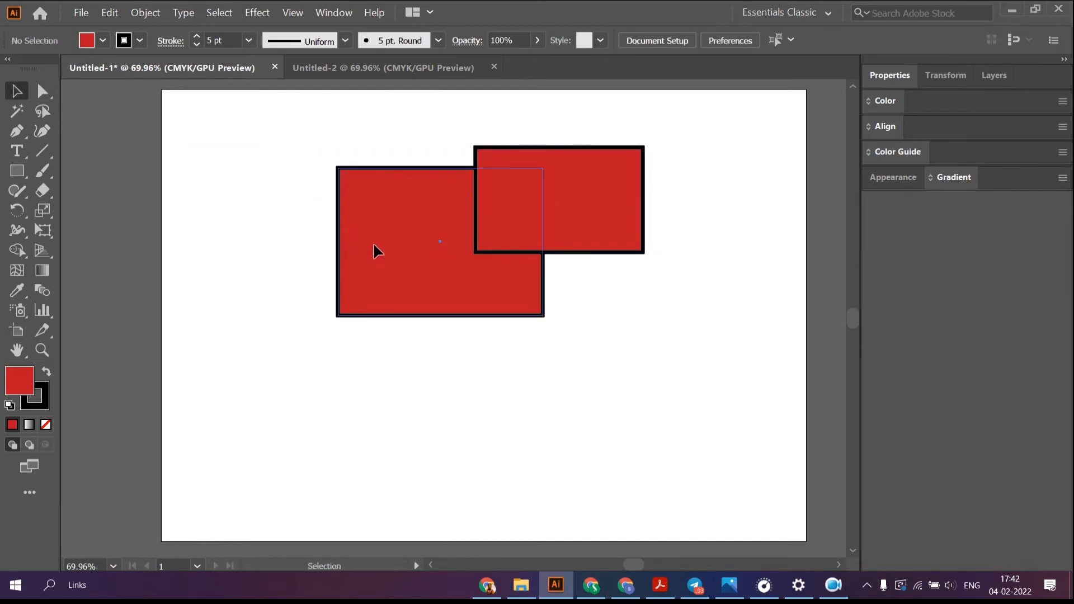
{"action": "left_click", "coordinate": [607, 211]}
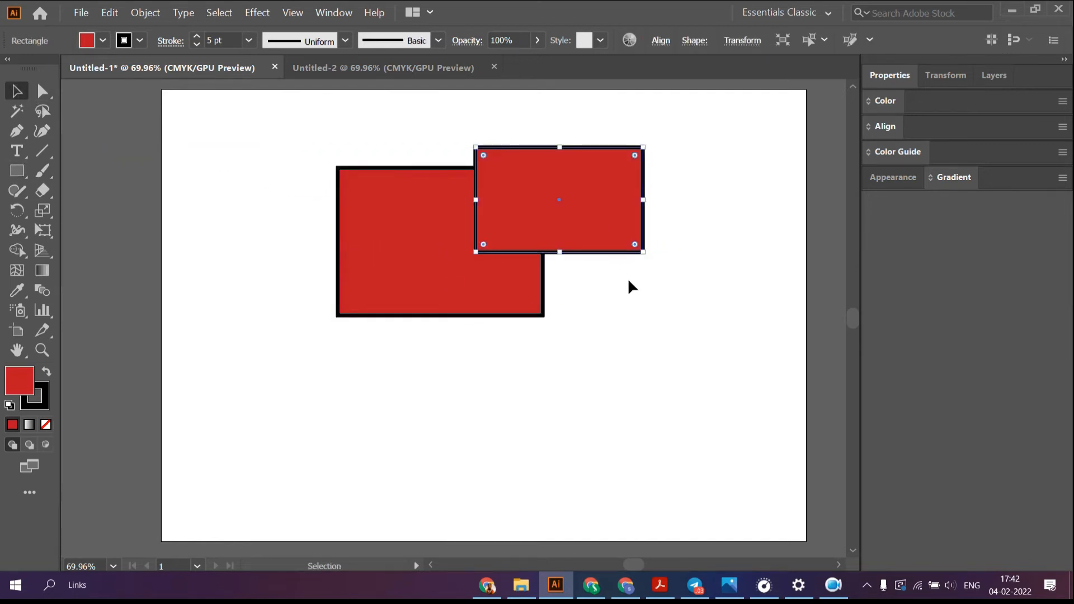
{"action": "left_click", "coordinate": [627, 301]}
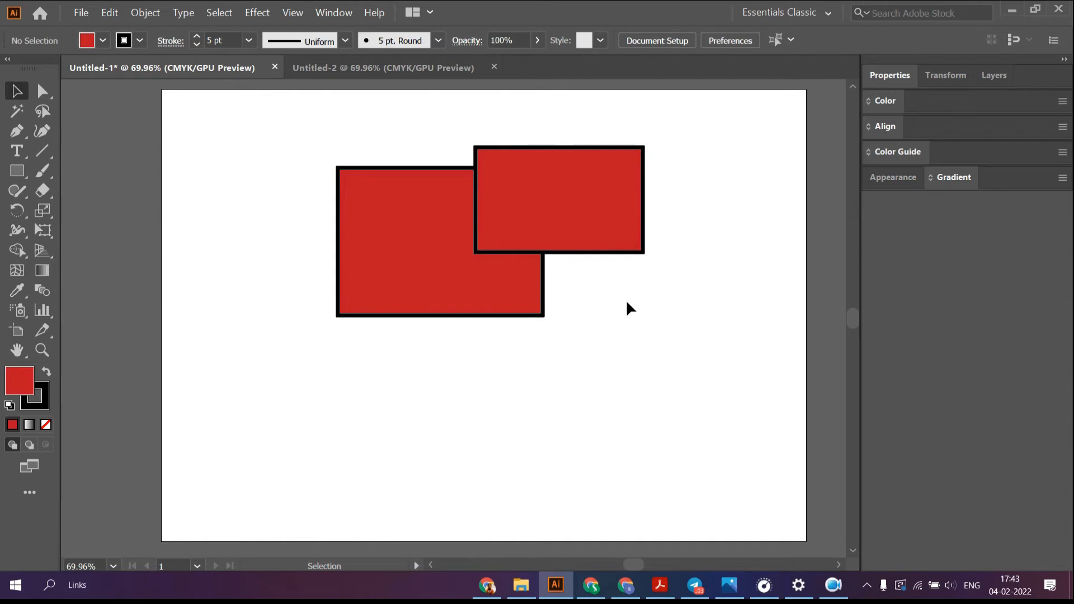
Examine the second rectangle's properties and transform settings.
{"action": "left_click", "coordinate": [570, 229]}
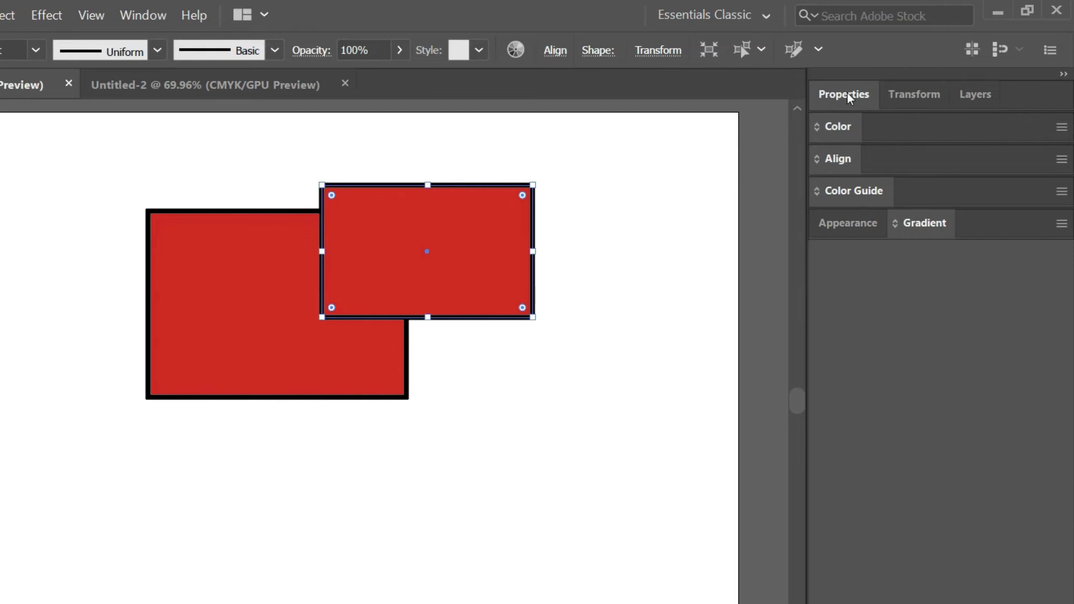
{"action": "left_click", "coordinate": [847, 93]}
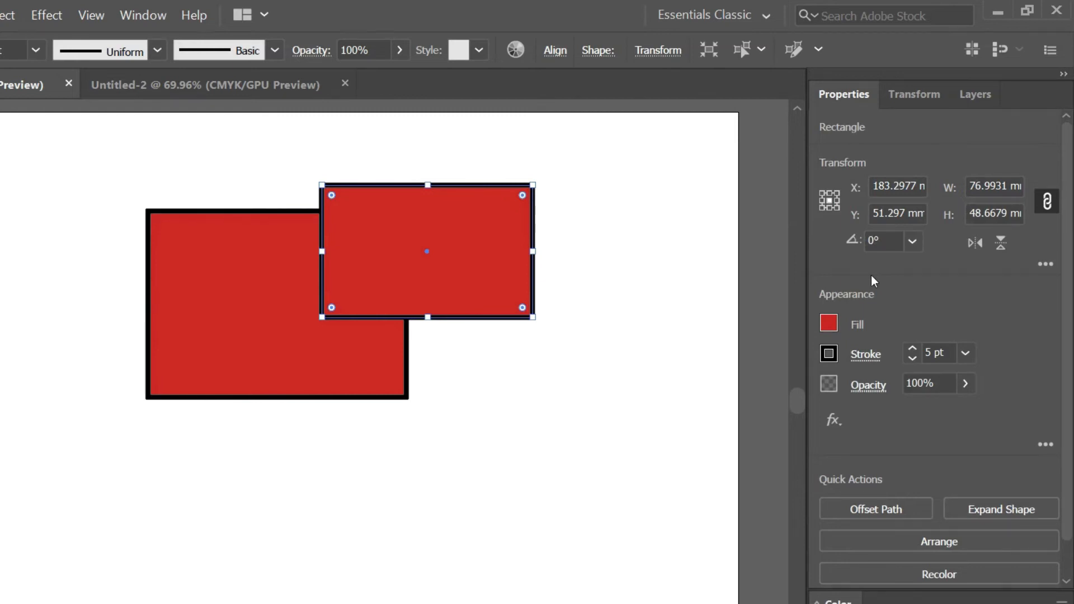
{"action": "left_click", "coordinate": [906, 96]}
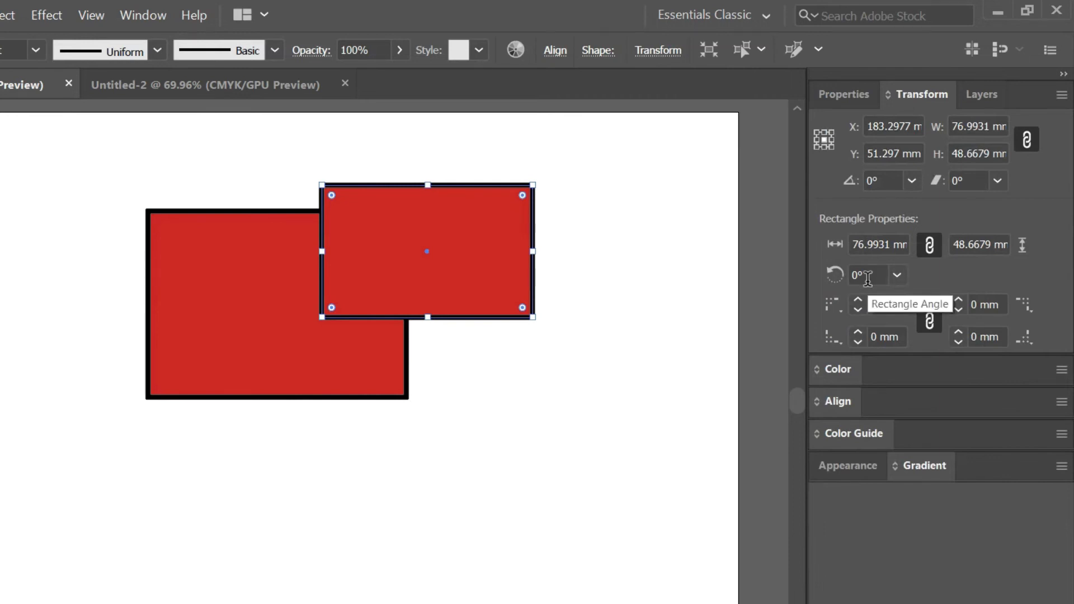
Examine the objects inside Layer 1 in the Layers panel, then collapse the panel.
{"action": "left_click", "coordinate": [992, 92]}
{"action": "left_click", "coordinate": [992, 91]}
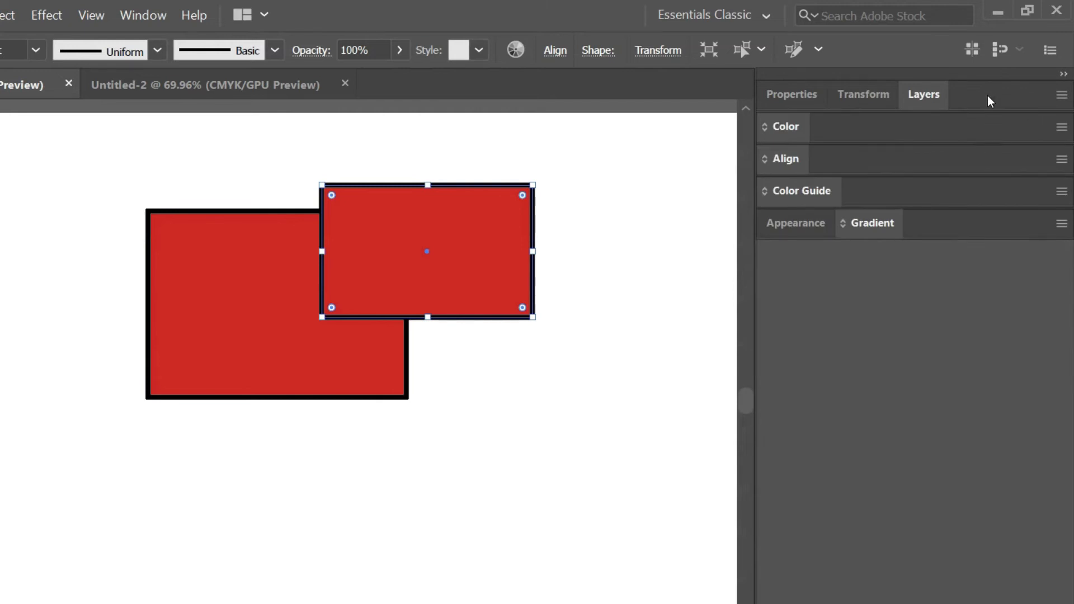
{"action": "left_click", "coordinate": [929, 94]}
{"action": "left_click", "coordinate": [825, 126]}
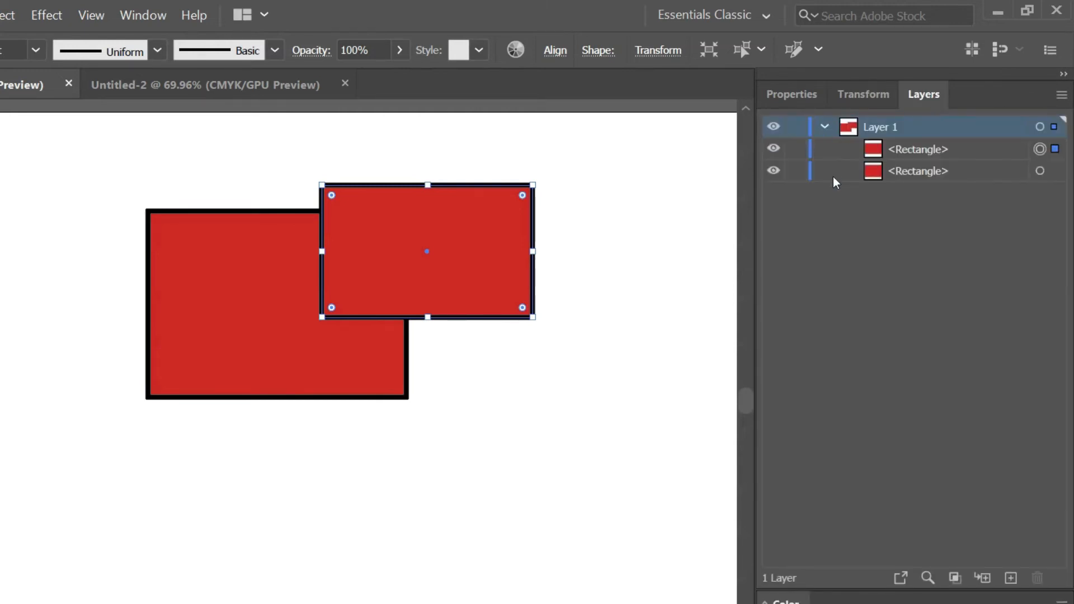
{"action": "left_click", "coordinate": [895, 259]}
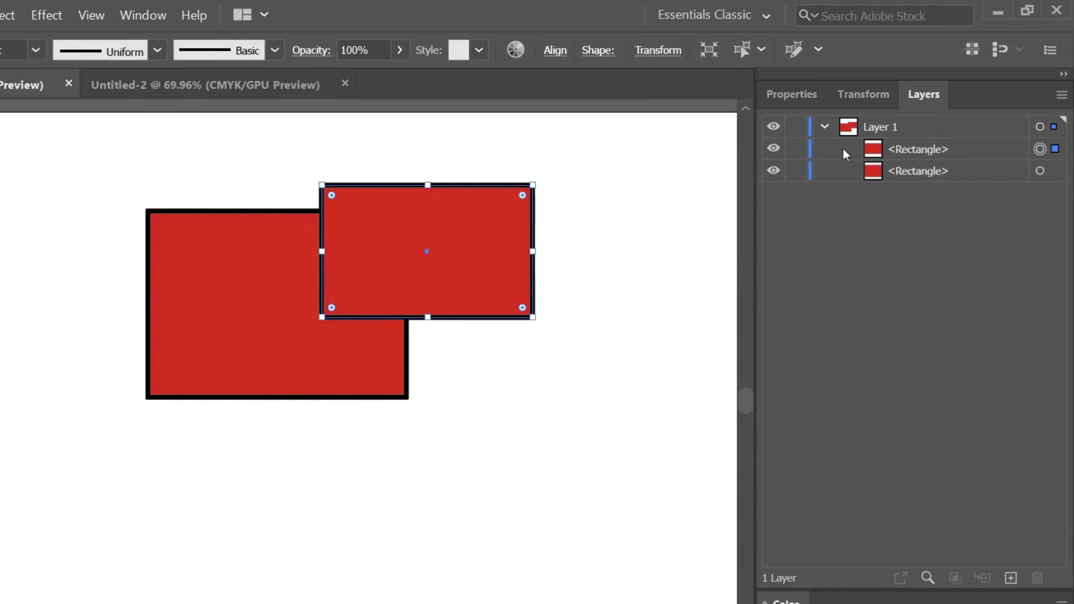
{"action": "left_click", "coordinate": [918, 101]}
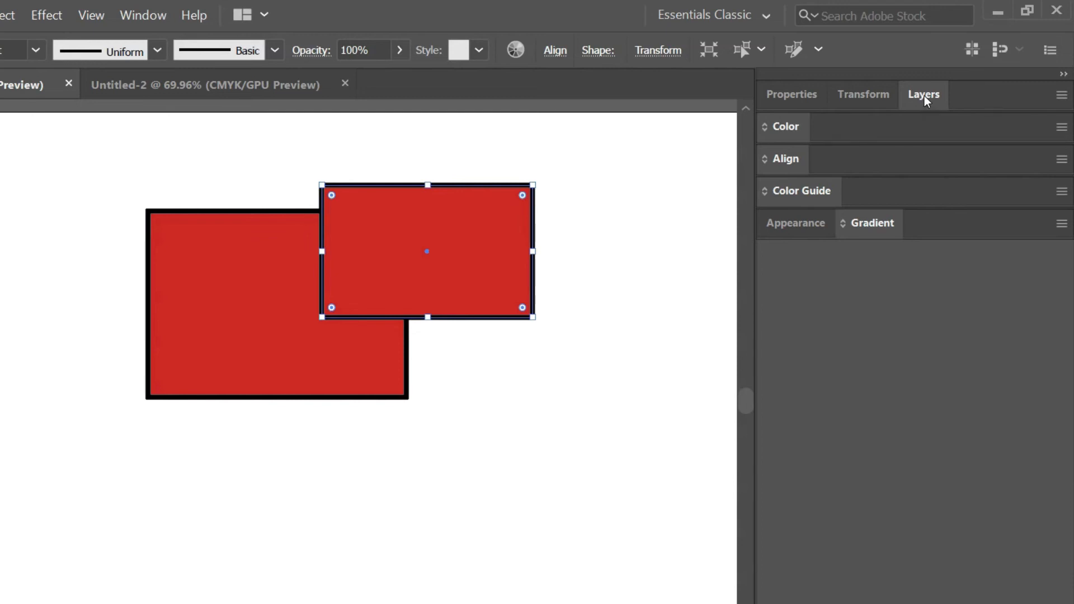
Detach the Layers panel, dock it on its own between the Transform and Color panels, and collapse it.
{"action": "left_click_drag", "start_coordinate": [924, 96], "coordinate": [547, 120]}
{"action": "left_click", "coordinate": [610, 240]}
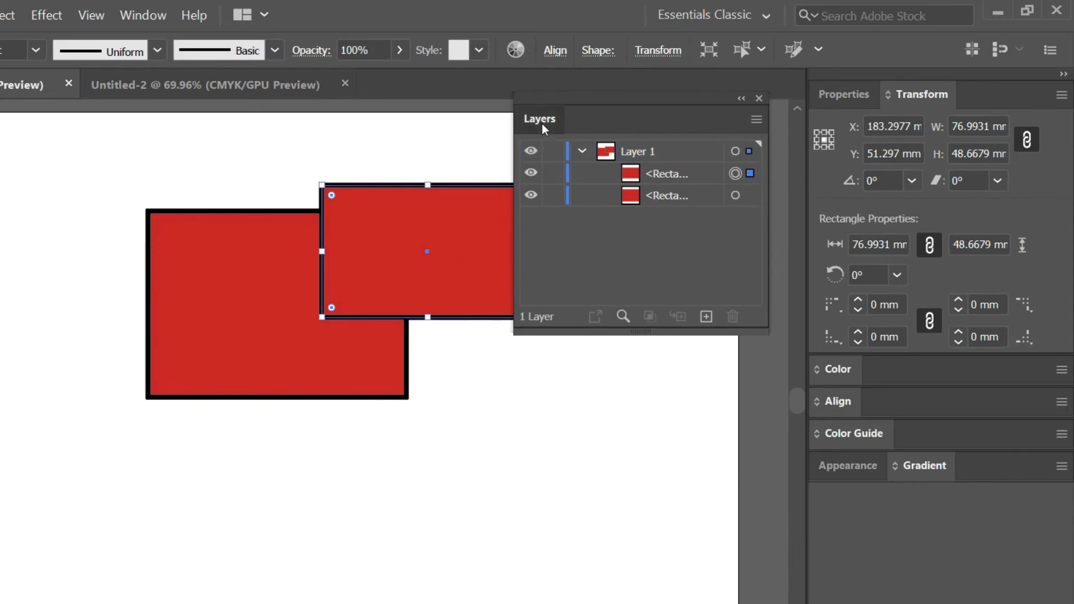
{"action": "left_click_drag", "start_coordinate": [542, 123], "coordinate": [877, 415]}
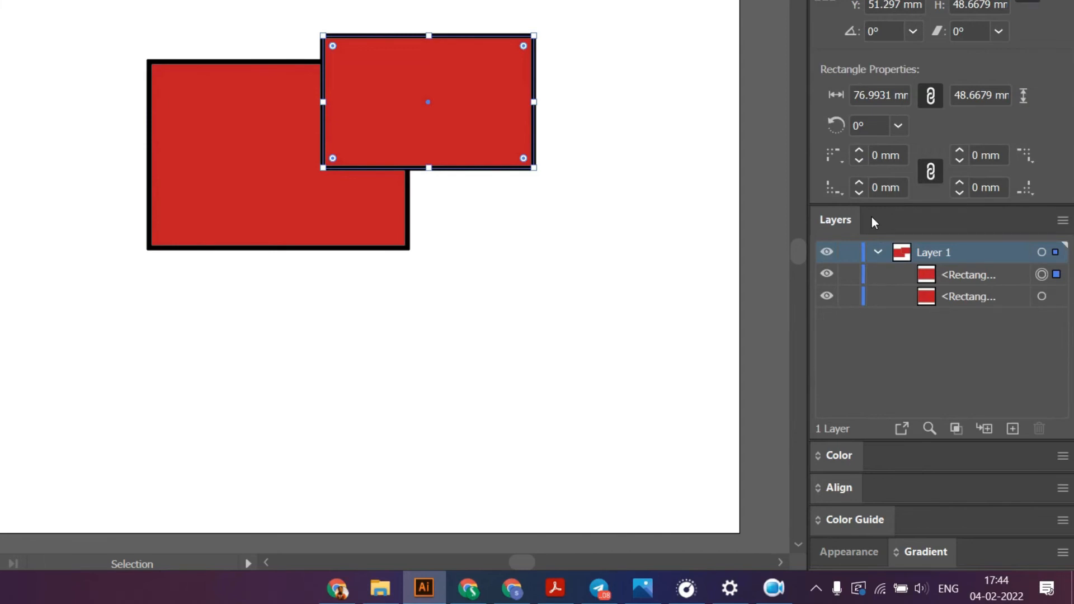
{"action": "double_click", "coordinate": [871, 217]}
{"action": "left_click", "coordinate": [759, 105]}
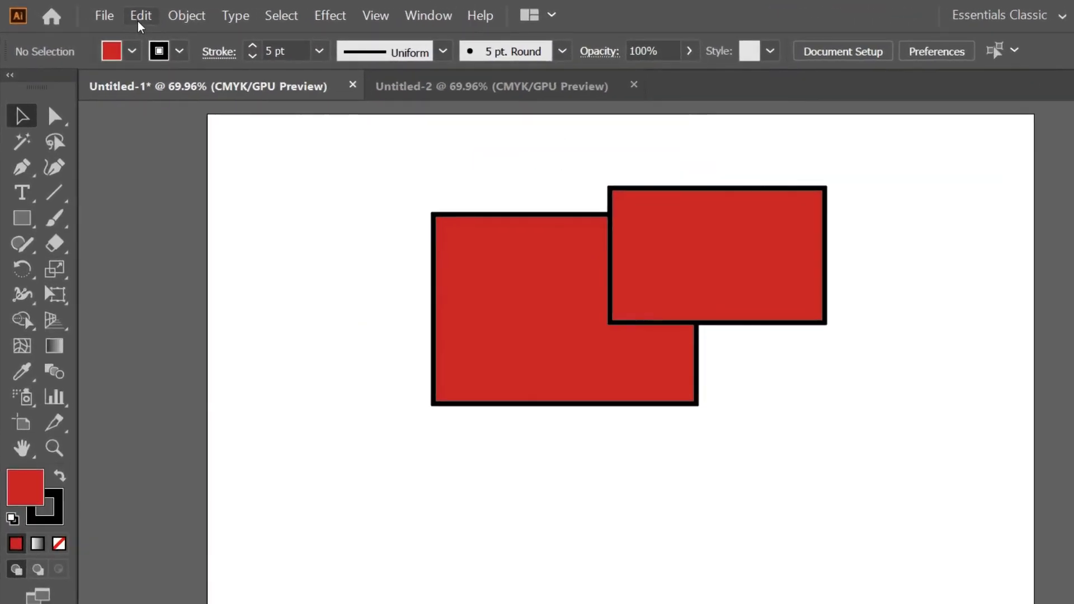
Try the darkest, Medium Light and lightest interface brightness in the User Interface preferences, and apply the second-darkest one.
{"action": "left_click", "coordinate": [139, 22]}
{"action": "mouse_move", "coordinate": [272, 509]}
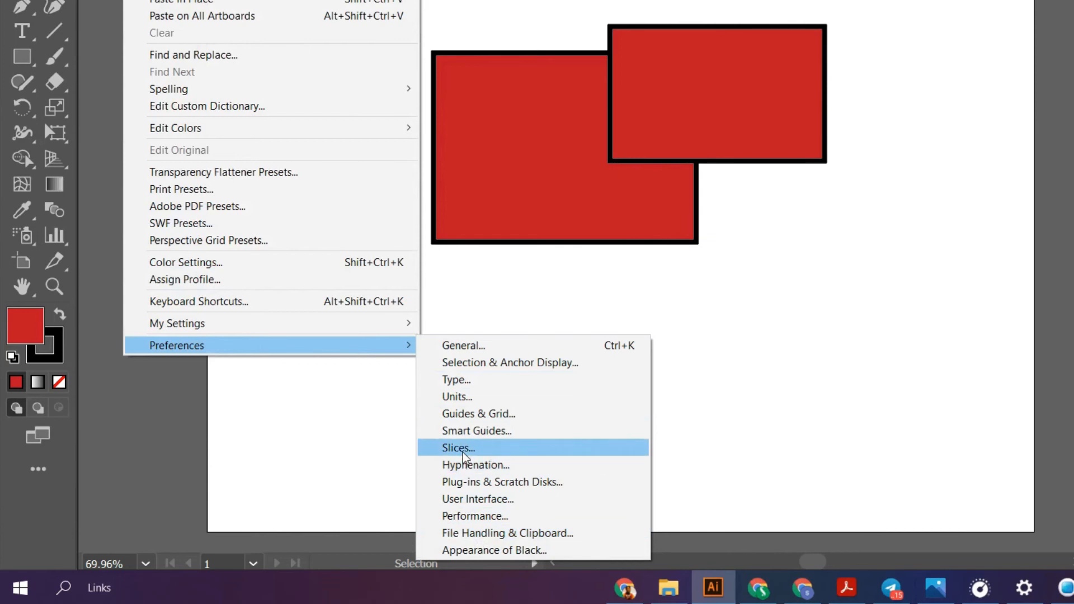
{"action": "left_click", "coordinate": [481, 499]}
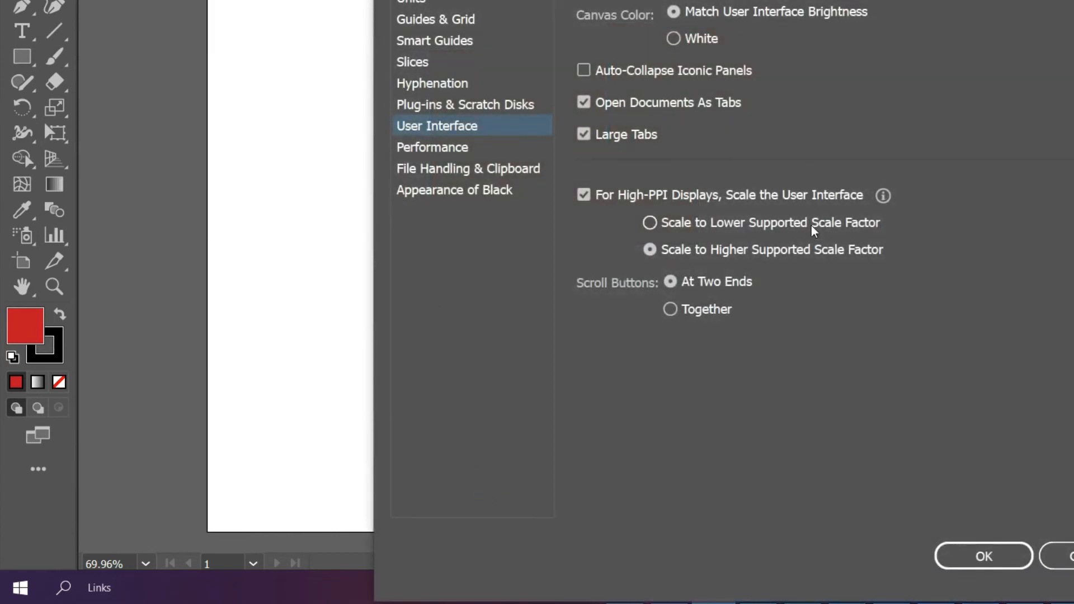
{"action": "left_click", "coordinate": [535, 108]}
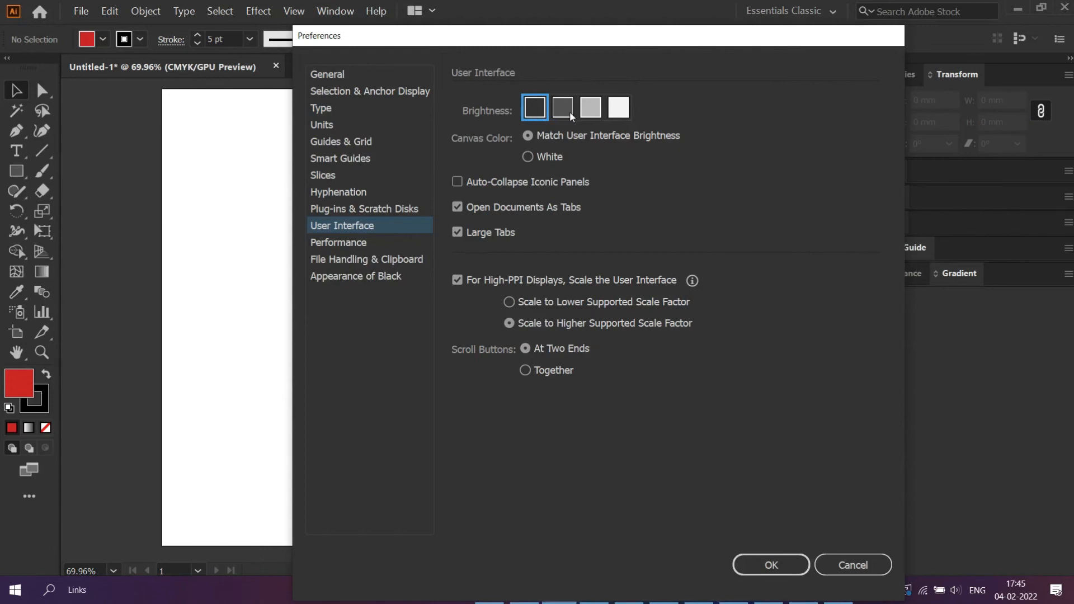
{"action": "left_click", "coordinate": [591, 109]}
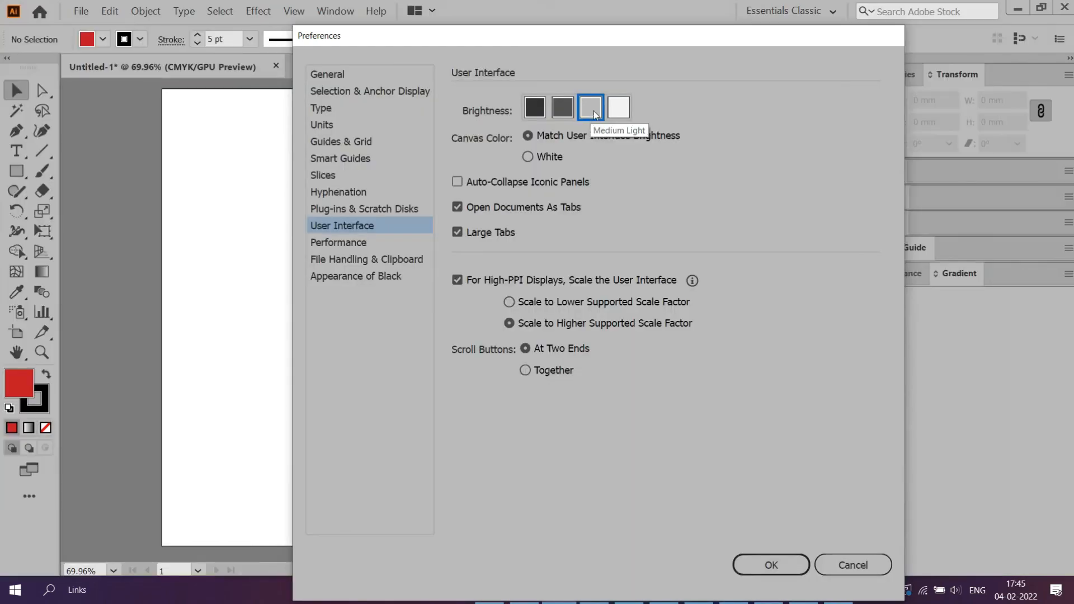
{"action": "left_click", "coordinate": [619, 109]}
{"action": "left_click", "coordinate": [559, 110]}
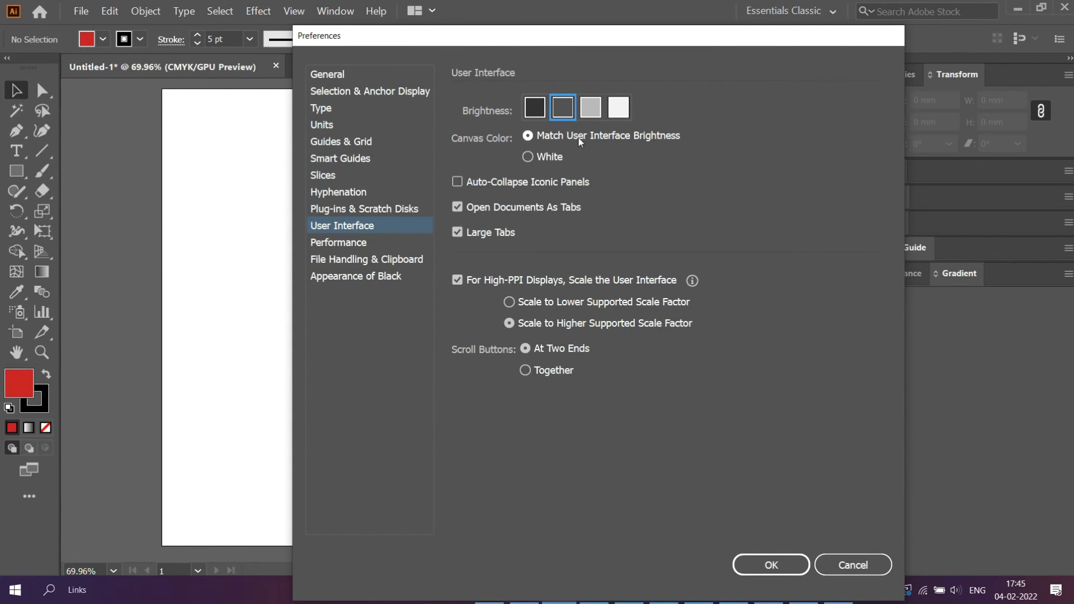
{"action": "left_click", "coordinate": [771, 565]}
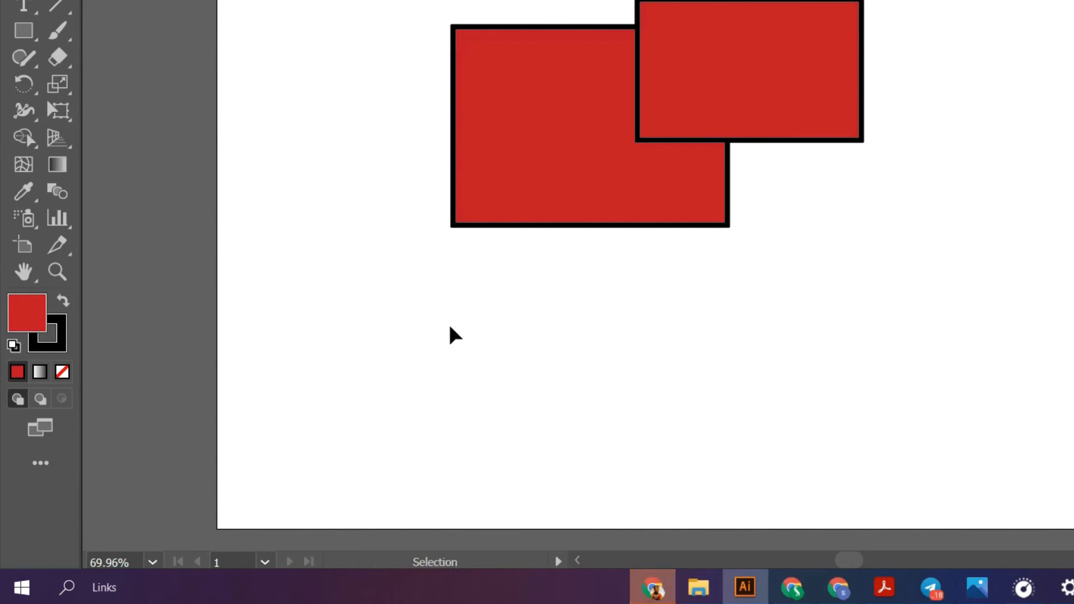
Draw a third red rectangle below the first one and move it down and left, clear of the others.
{"action": "left_click", "coordinate": [13, 29]}
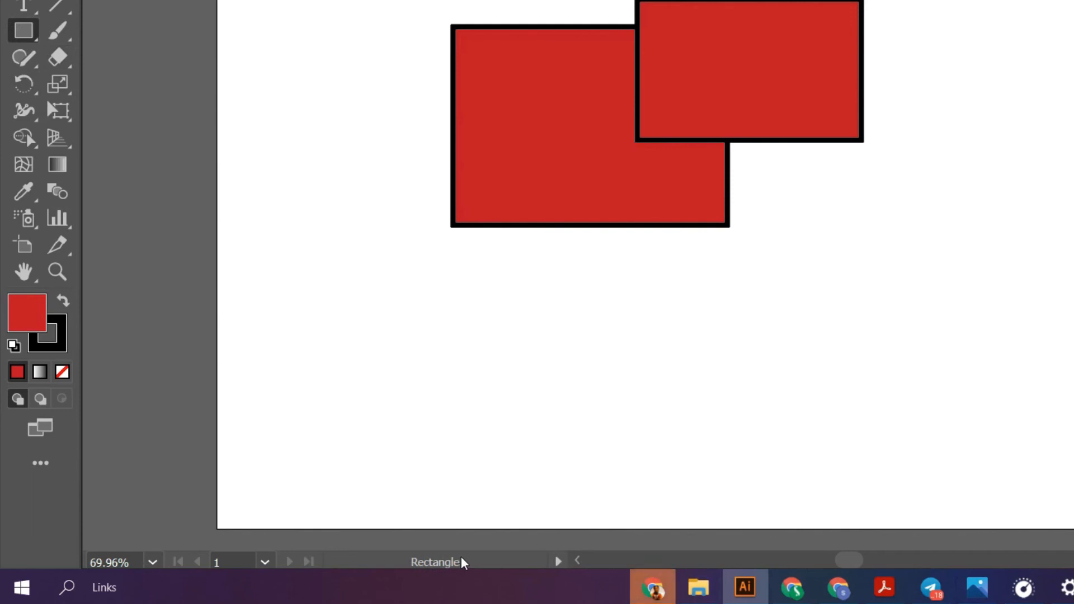
{"action": "left_click_drag", "start_coordinate": [364, 225], "coordinate": [637, 429]}
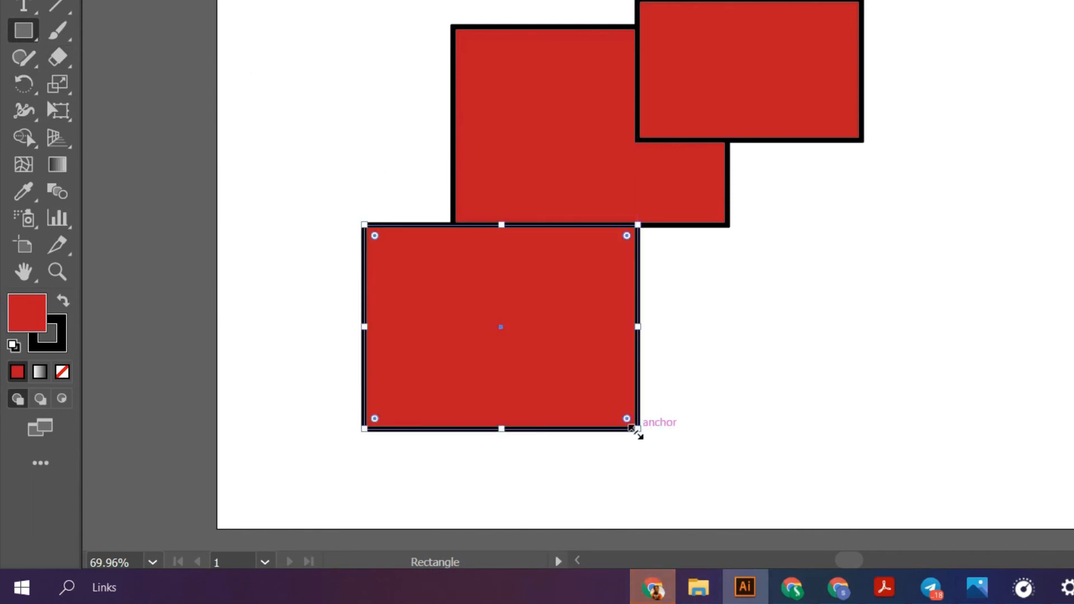
{"action": "key", "text": "v"}
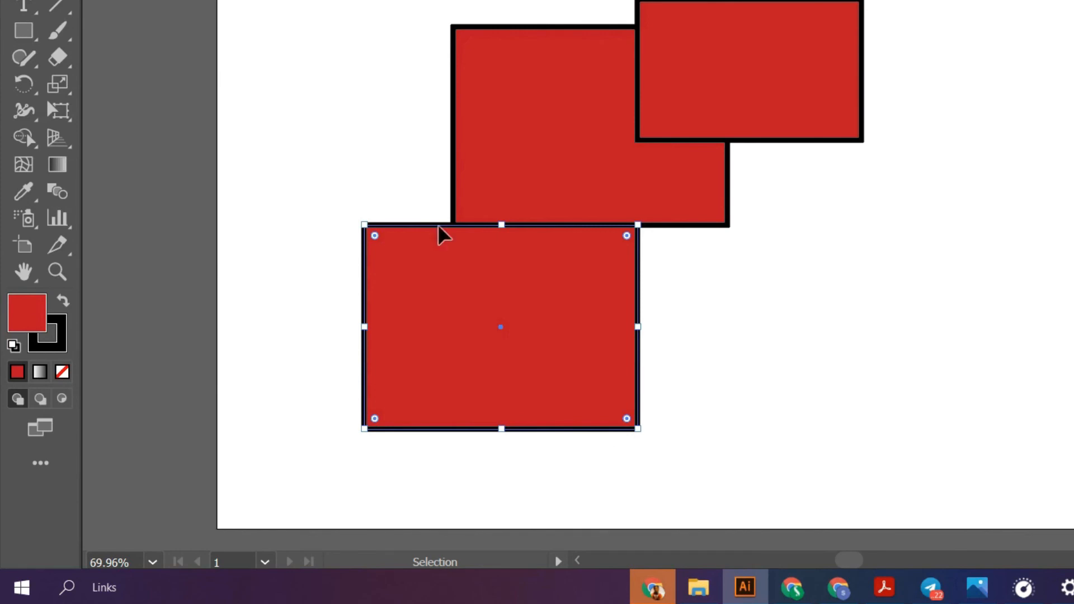
{"action": "left_click_drag", "start_coordinate": [501, 350], "coordinate": [503, 277]}
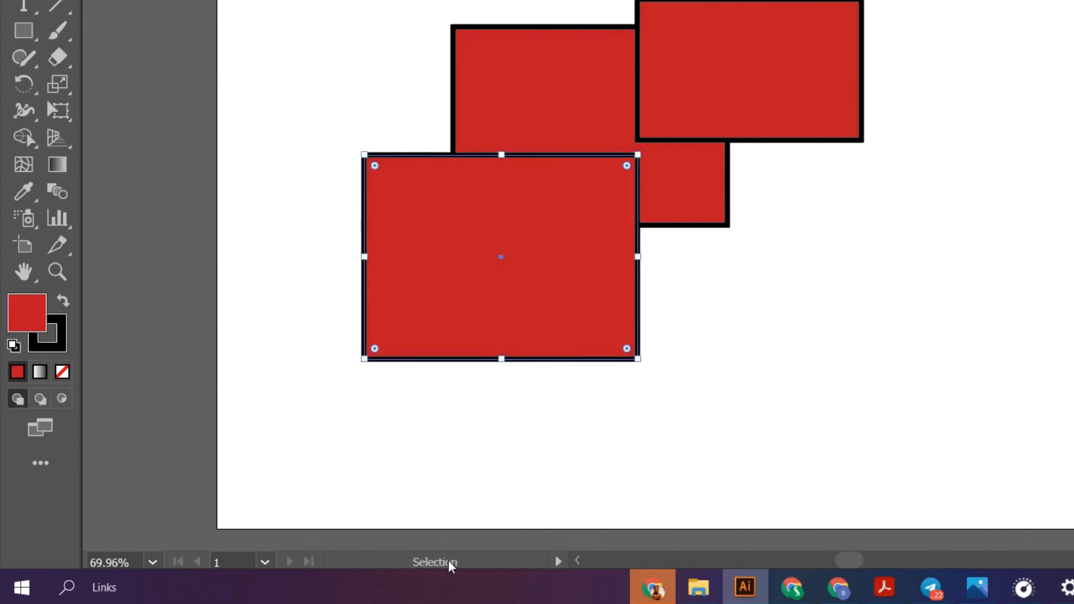
{"action": "left_click_drag", "start_coordinate": [552, 305], "coordinate": [527, 393]}
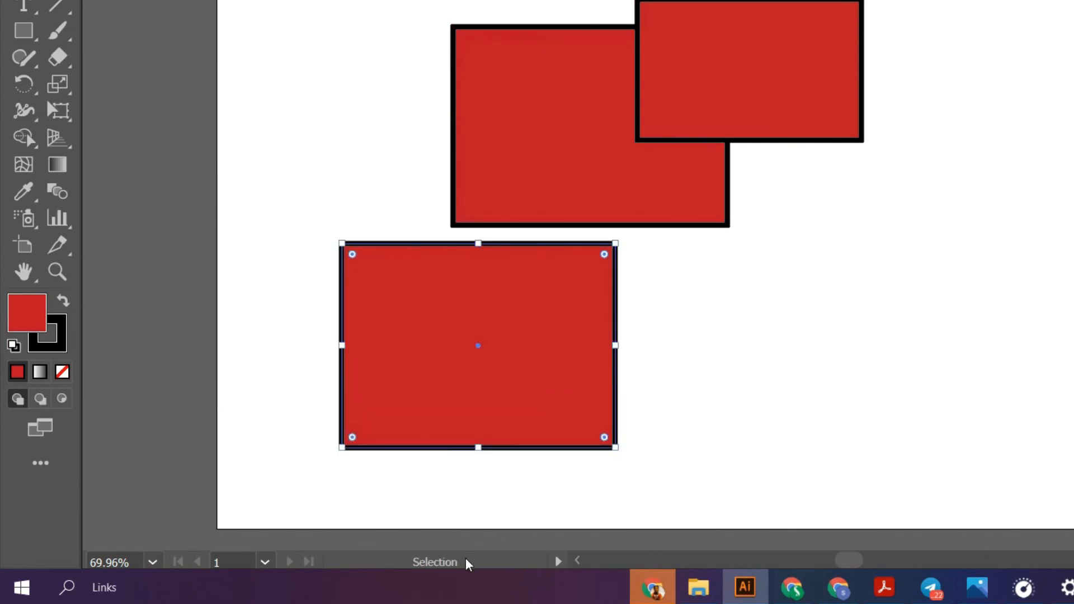
{"action": "left_click", "coordinate": [742, 393]}
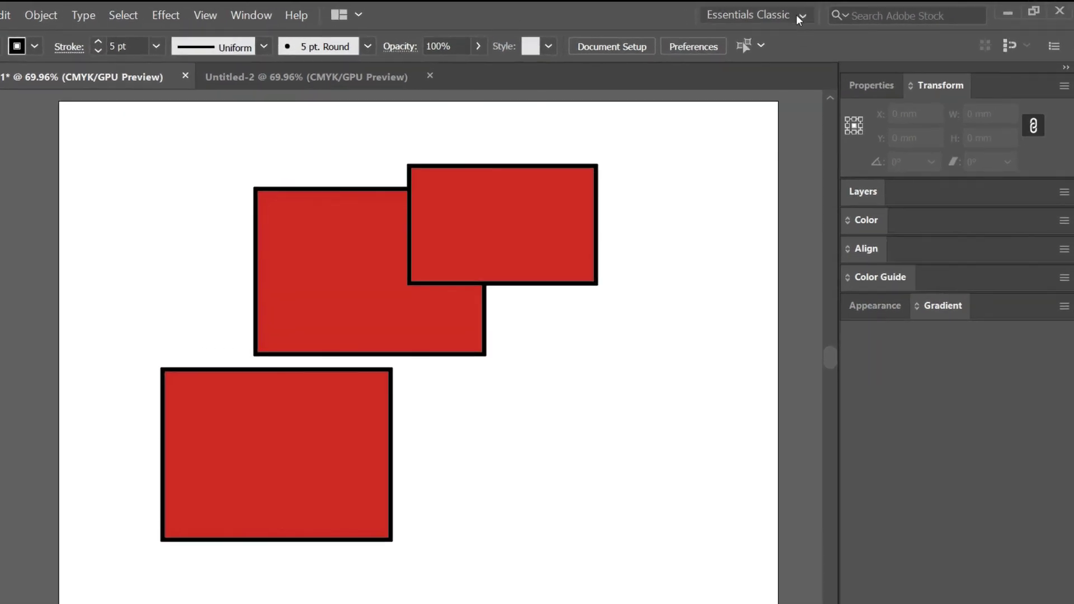
Reset the Essentials Classic workspace to its default panel layout.
{"action": "left_click", "coordinate": [800, 17]}
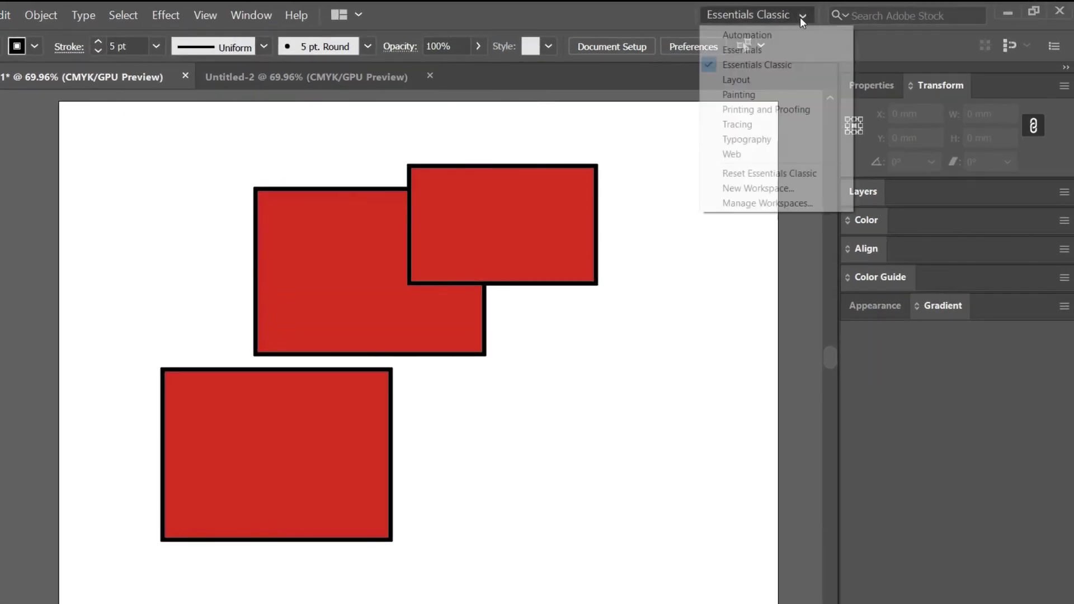
{"action": "left_click", "coordinate": [761, 172]}
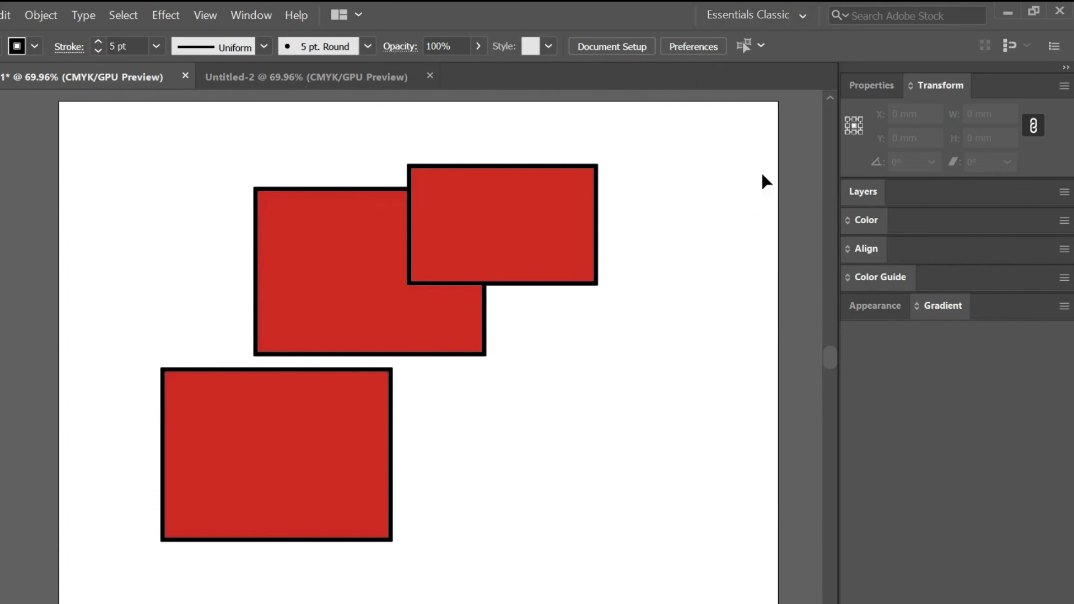